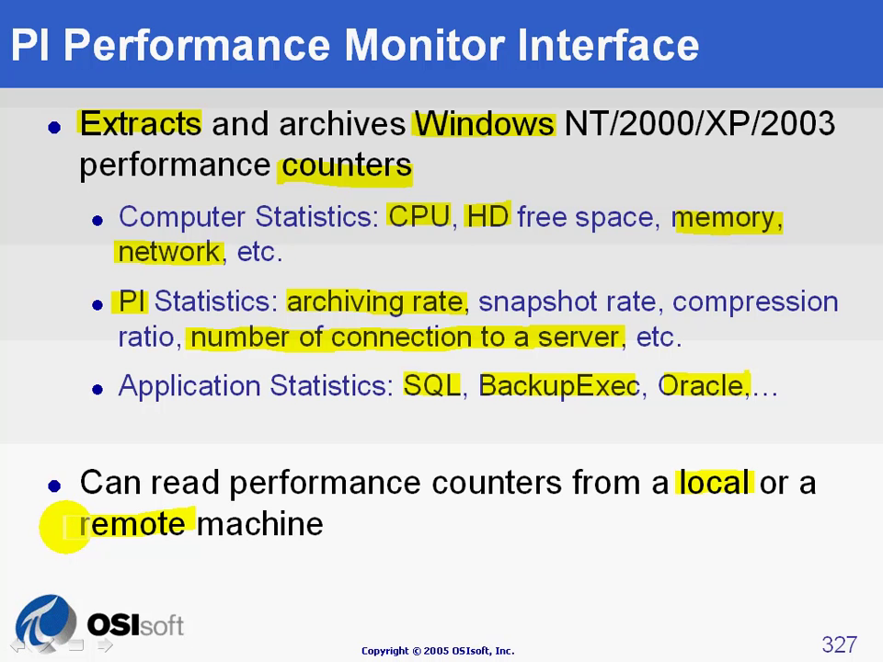
End the slide show and return to the notes page for slide 327.
key(Escape)
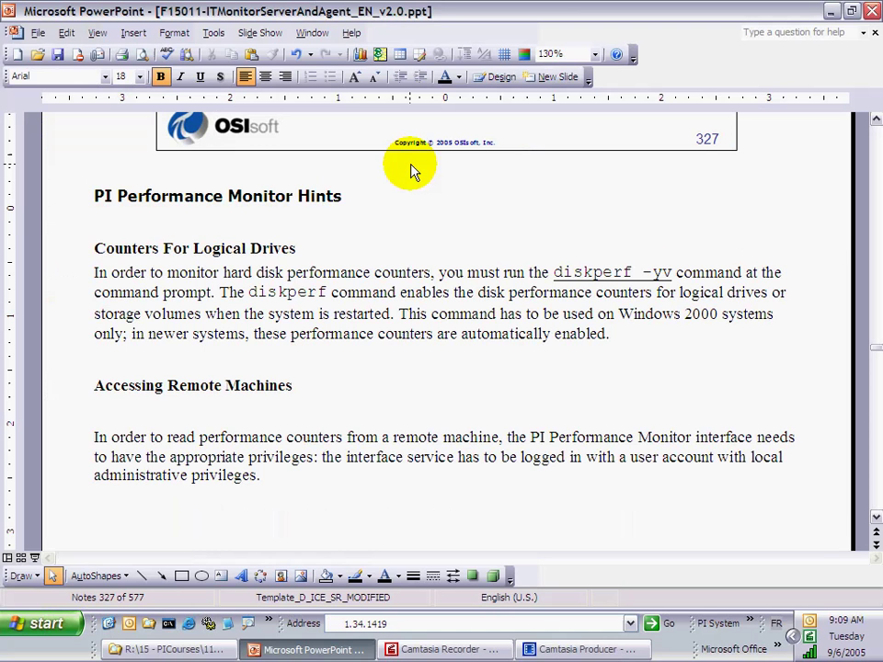
double_click(217, 247)
double_click(272, 248)
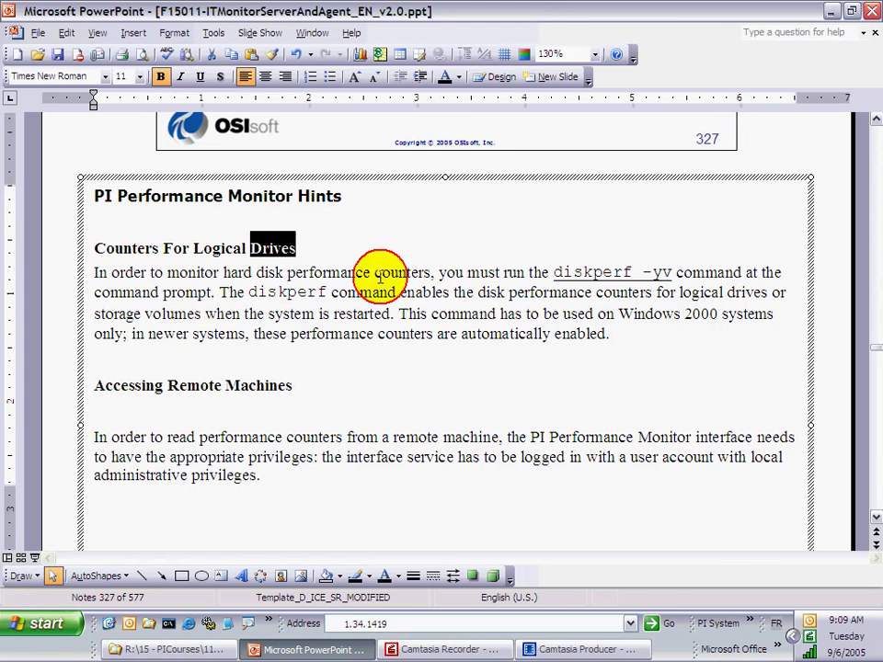
double_click(644, 314)
double_click(701, 314)
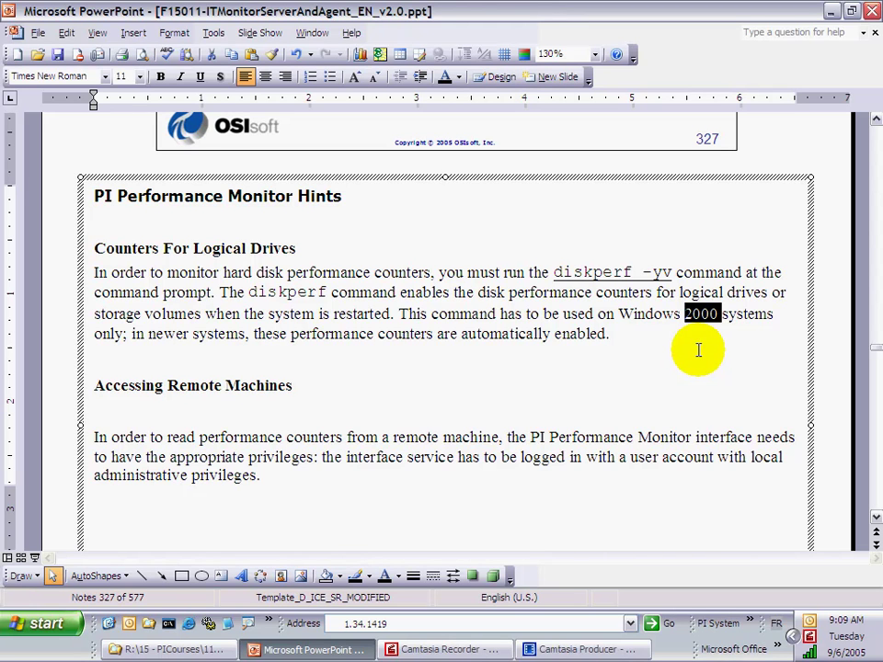
double_click(276, 248)
shift+click(207, 248)
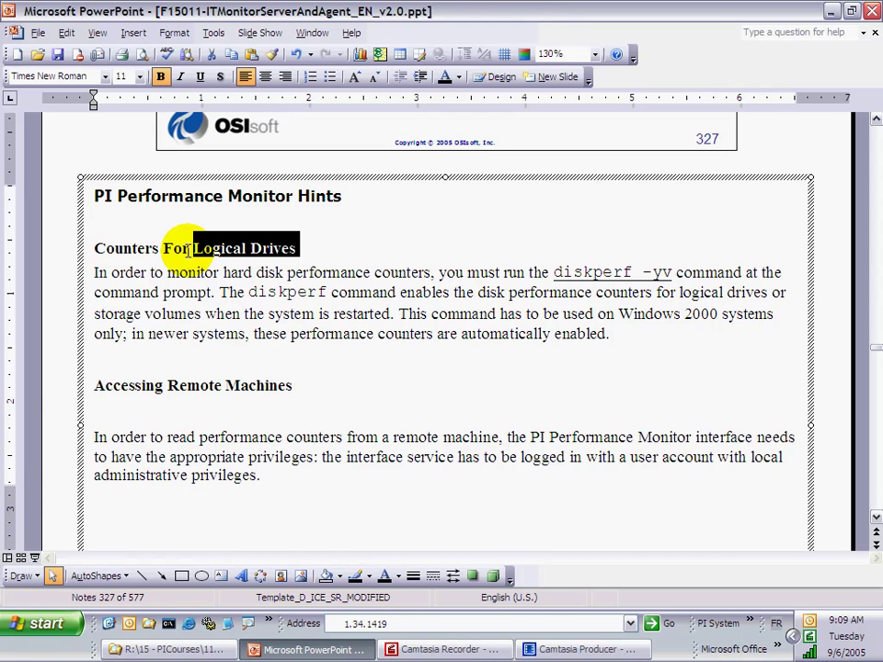
drag(554, 273, 676, 283)
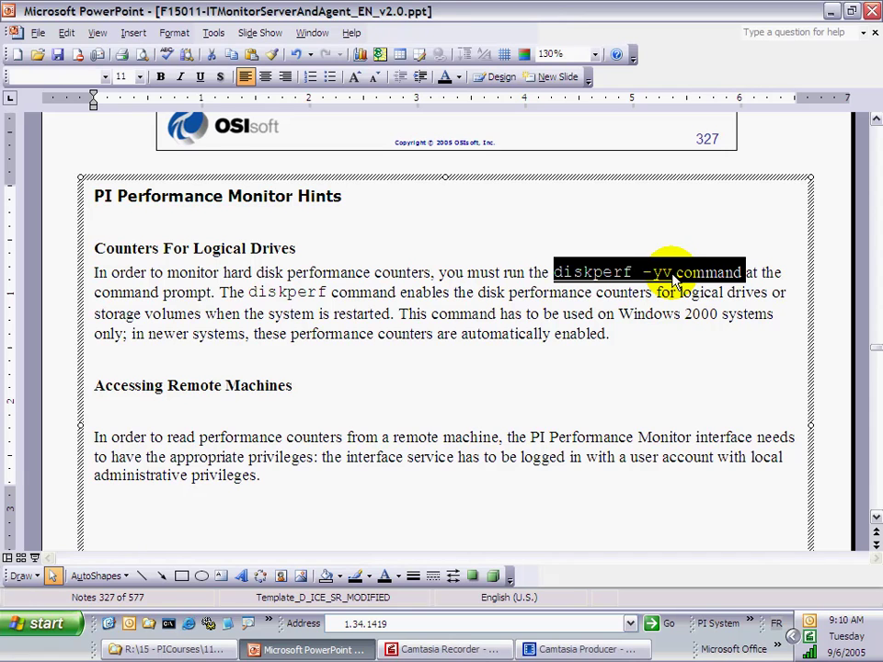
click(672, 281)
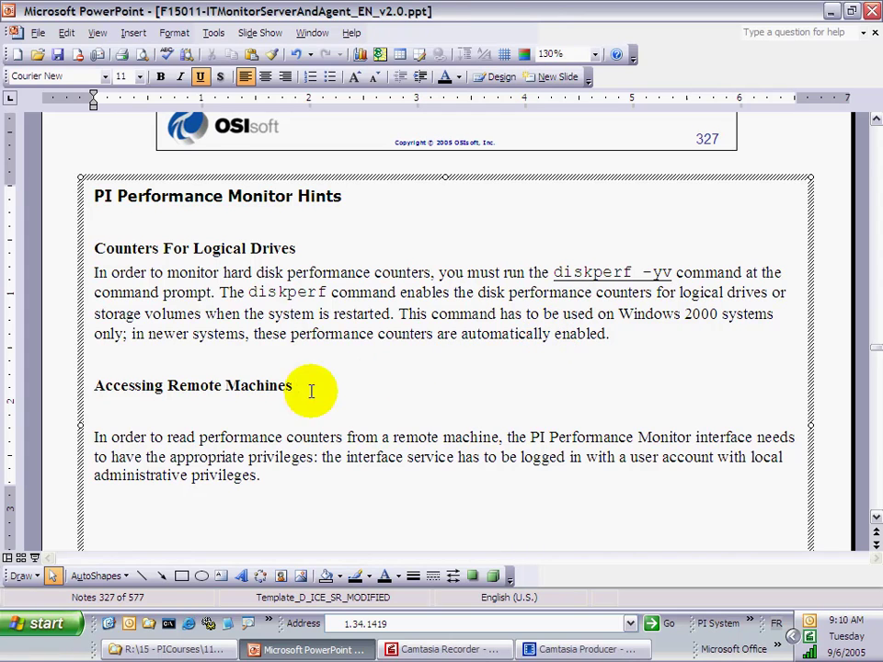
Select the words Remote, service, logged and account in the Accessing Remote Machines notes.
click(198, 385)
double_click(199, 384)
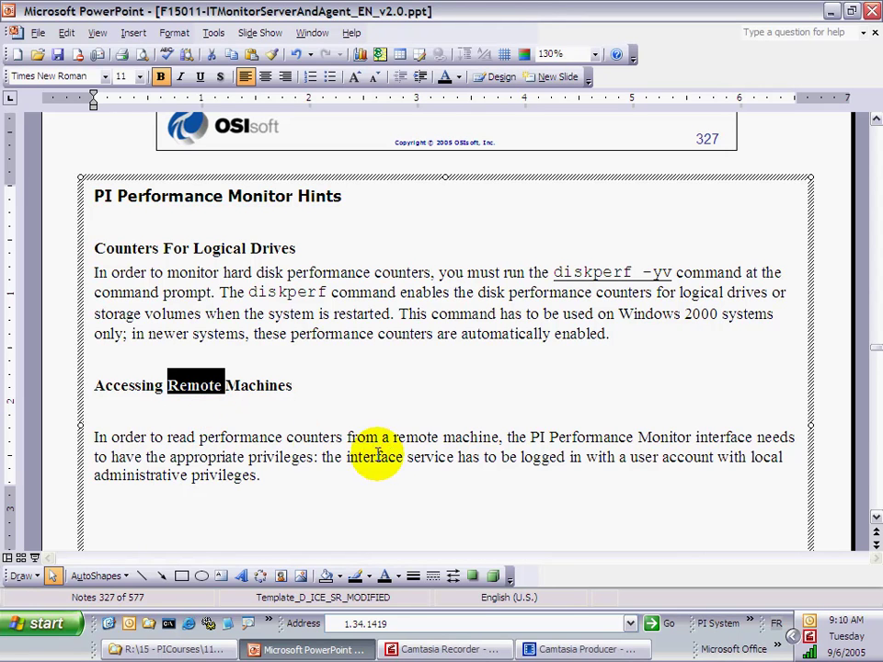
double_click(421, 459)
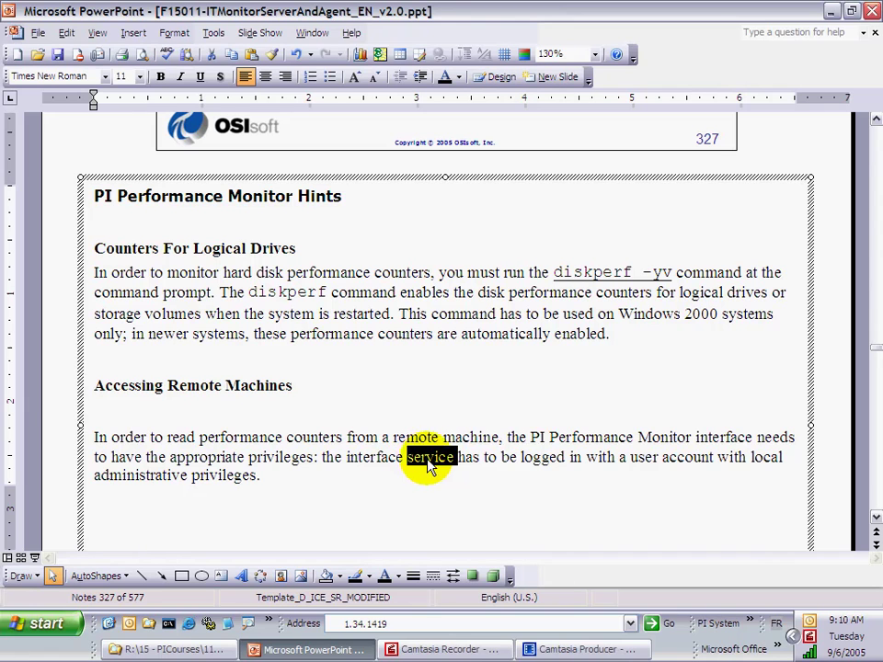
double_click(537, 456)
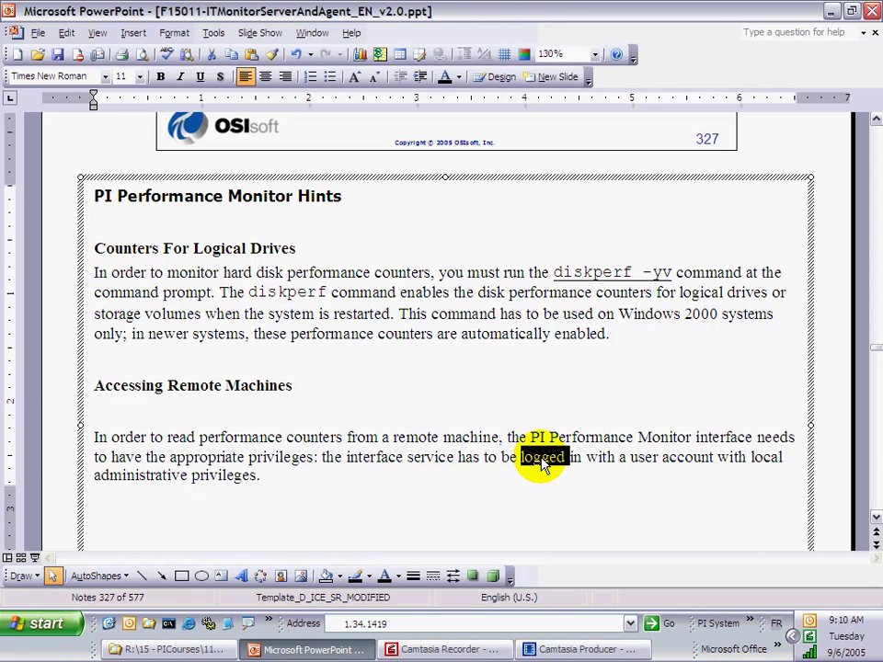
double_click(682, 459)
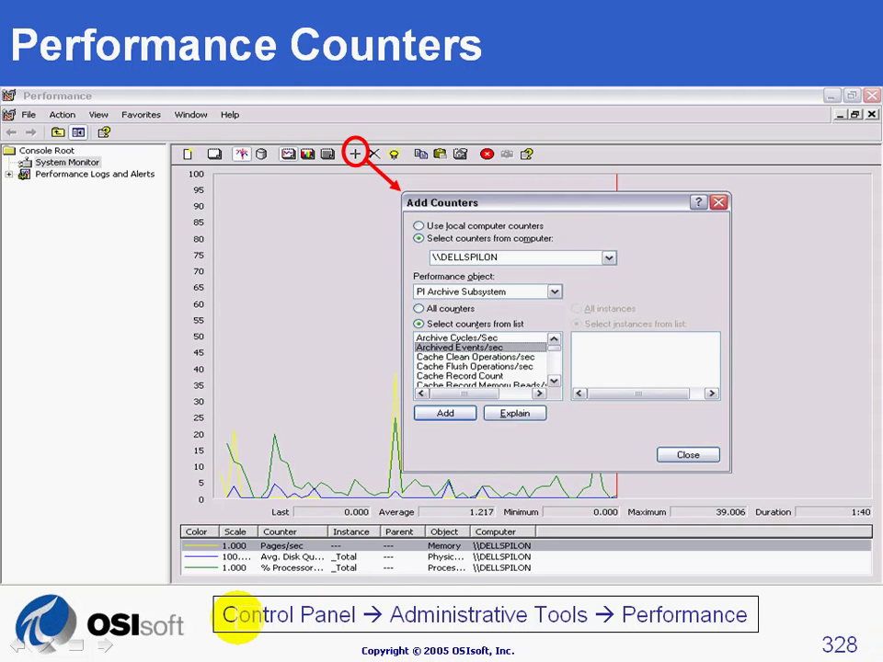
Highlight the Control Panel path caption in yellow and launch Performance from Administrative Tools.
mouse_move(238, 614)
mouse_down()
mouse_move(364, 624)
mouse_move(467, 601)
mouse_move(621, 619)
mouse_move(614, 614)
mouse_move(756, 614)
mouse_up()
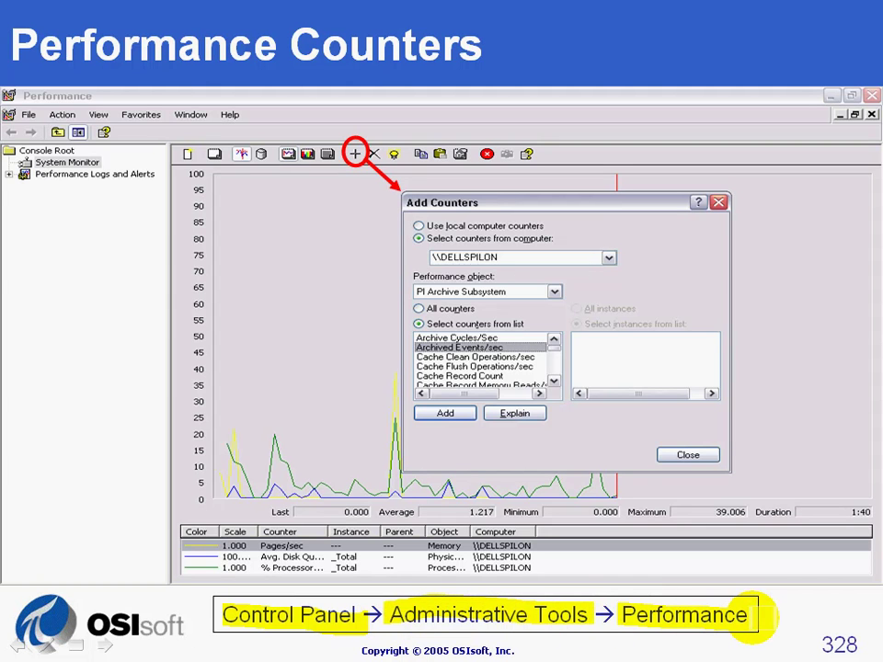
key(super)
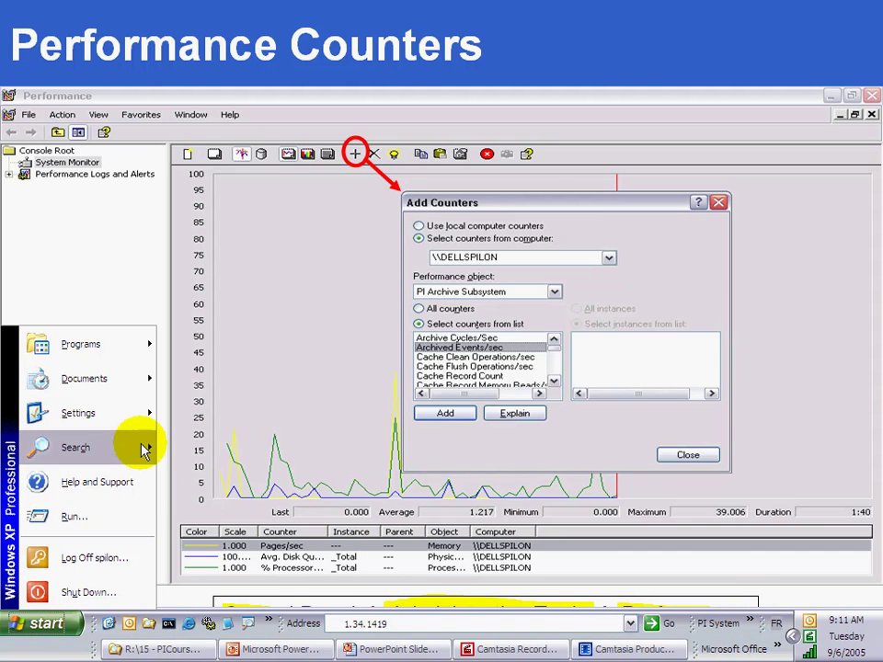
mouse_move(118, 420)
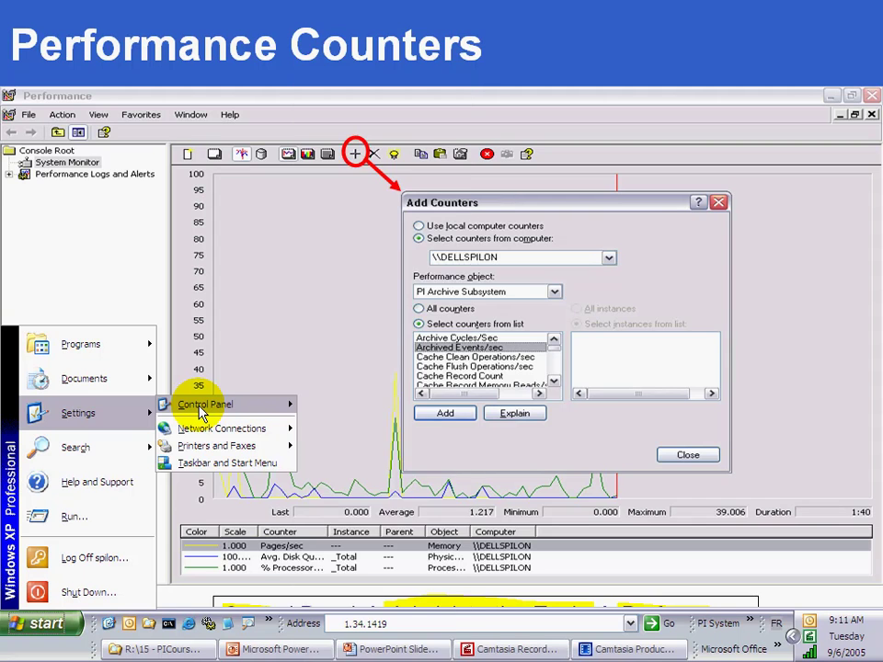
mouse_move(200, 415)
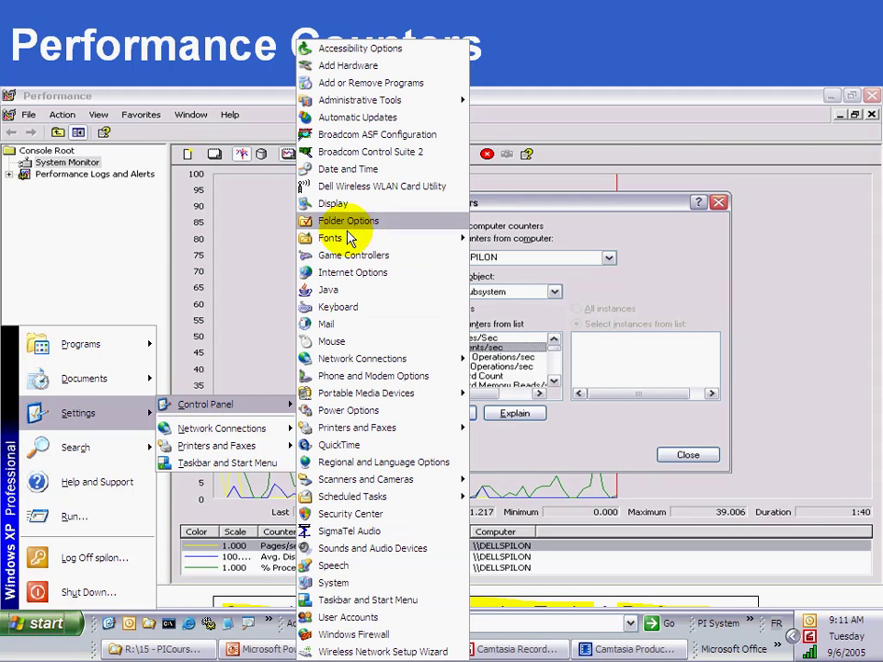
mouse_move(349, 106)
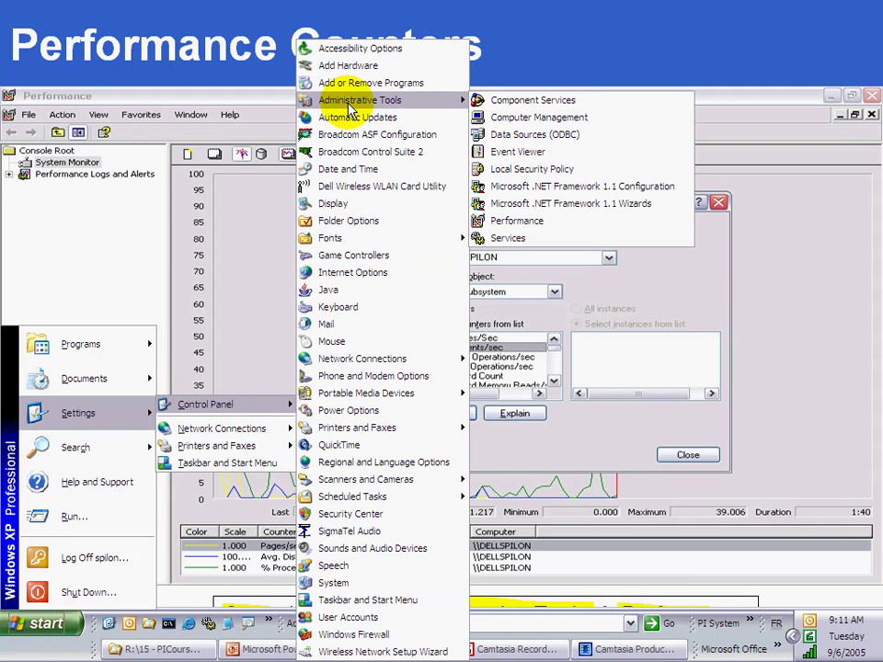
click(548, 225)
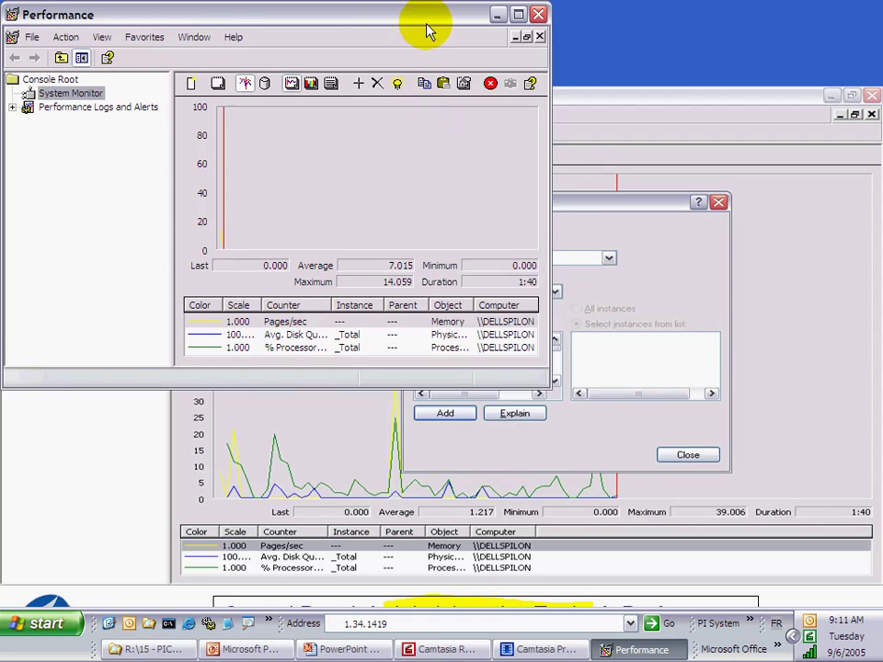
Reposition and maximize the Performance window, then bring up the Add Counters dialog.
drag(426, 31, 586, 60)
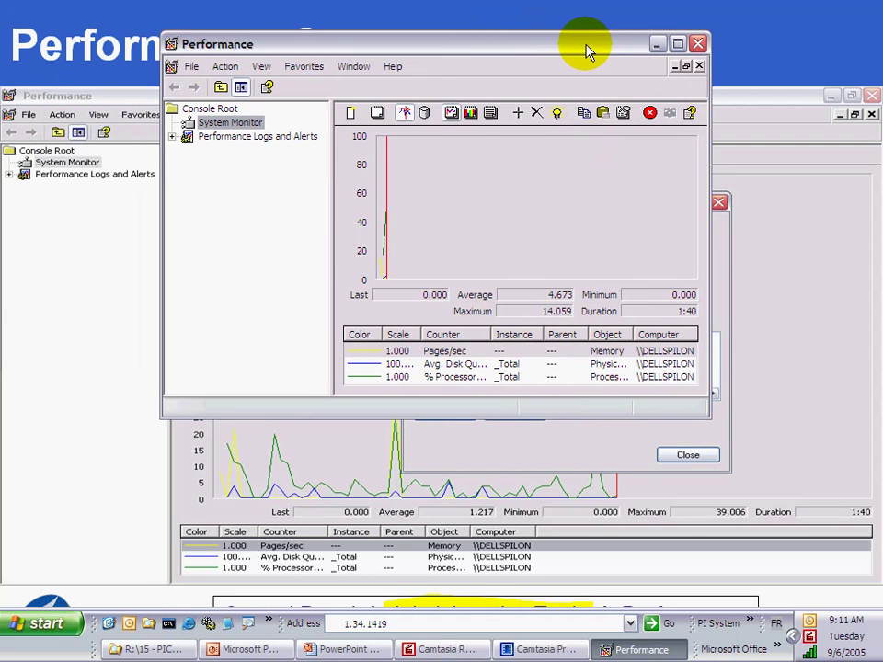
click(677, 44)
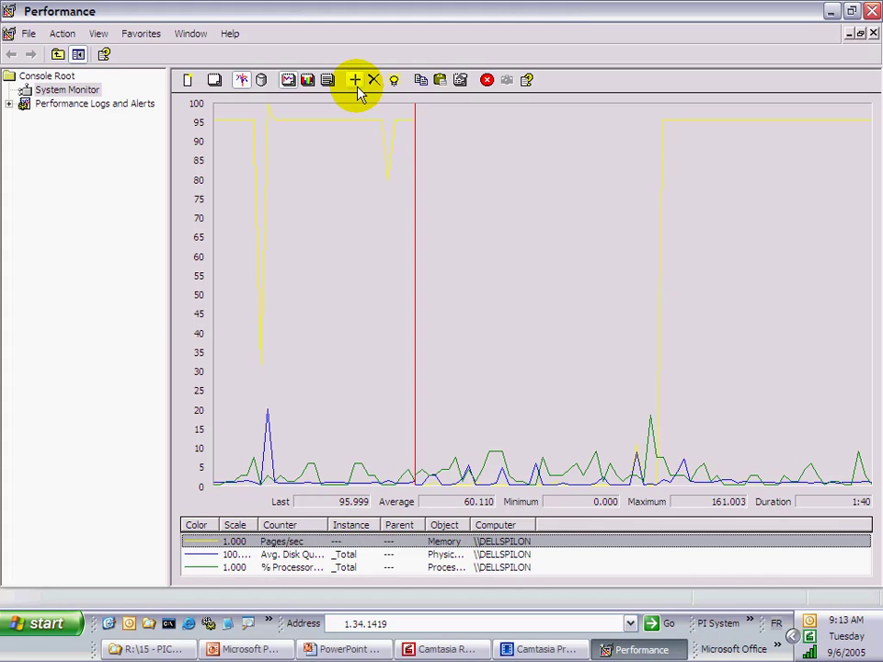
click(355, 80)
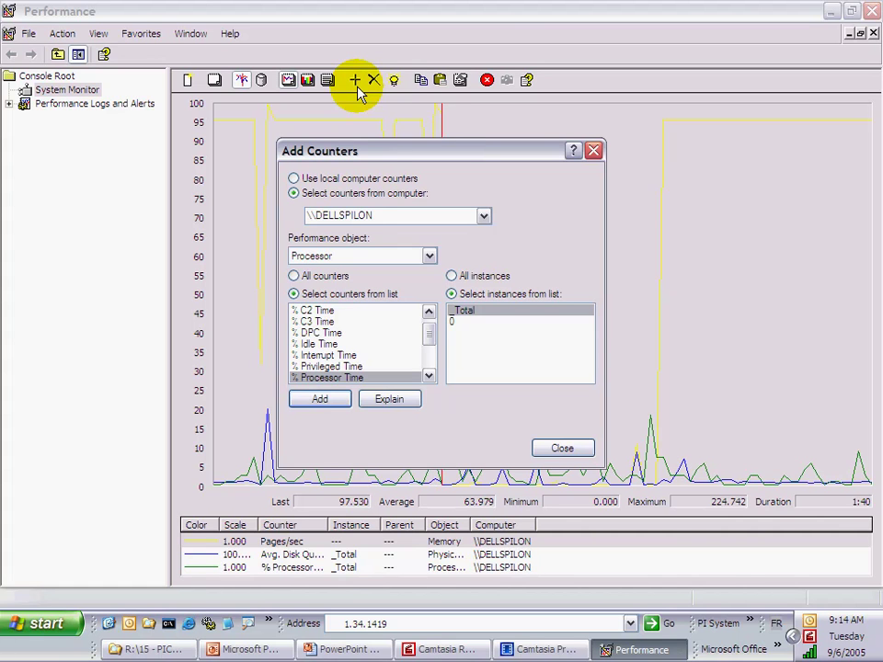
Select the computer name, then pick Network Interface from the performance object list.
double_click(335, 215)
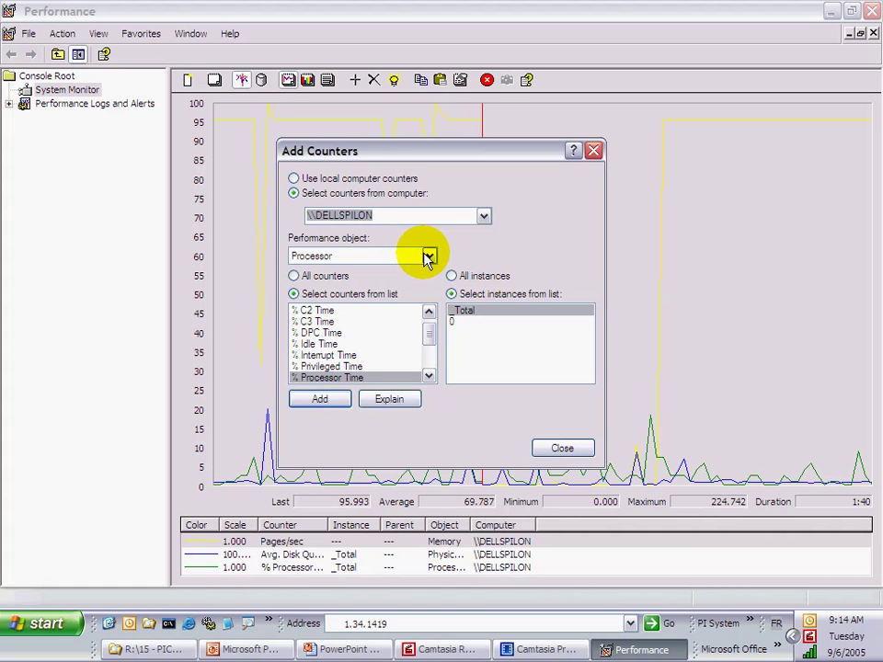
click(428, 258)
click(430, 275)
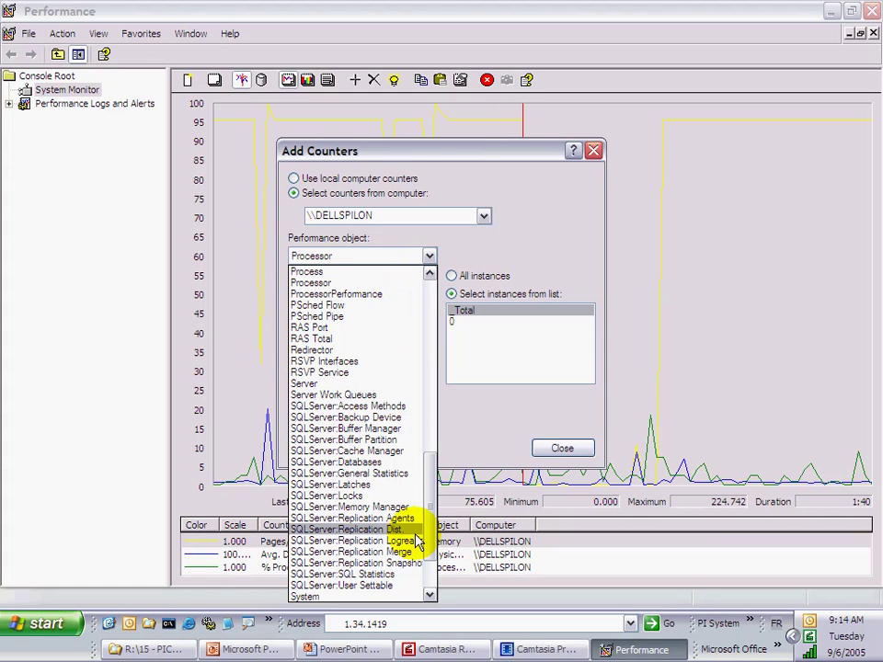
scroll(419, 519, up, 3)
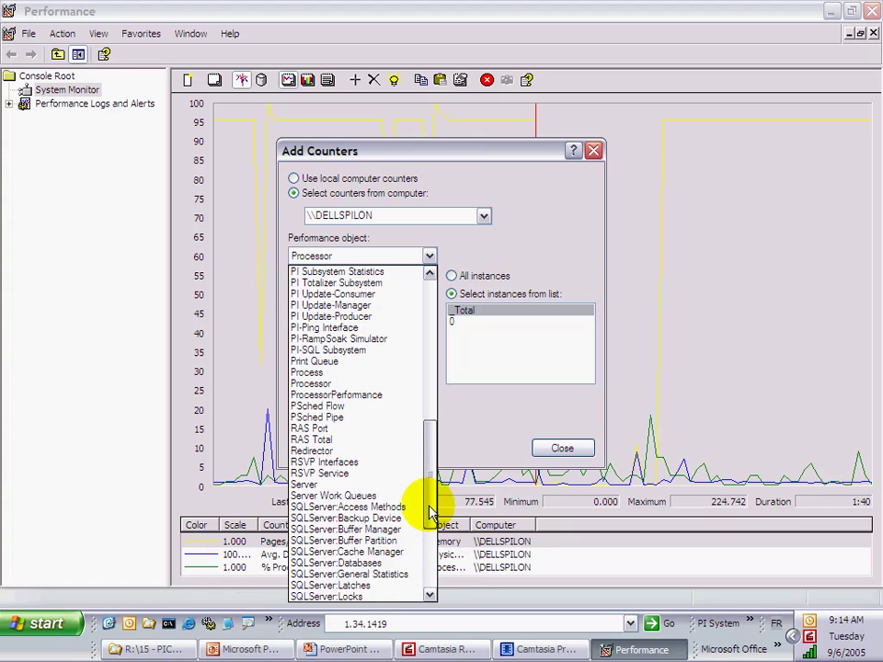
scroll(430, 510, up, 4)
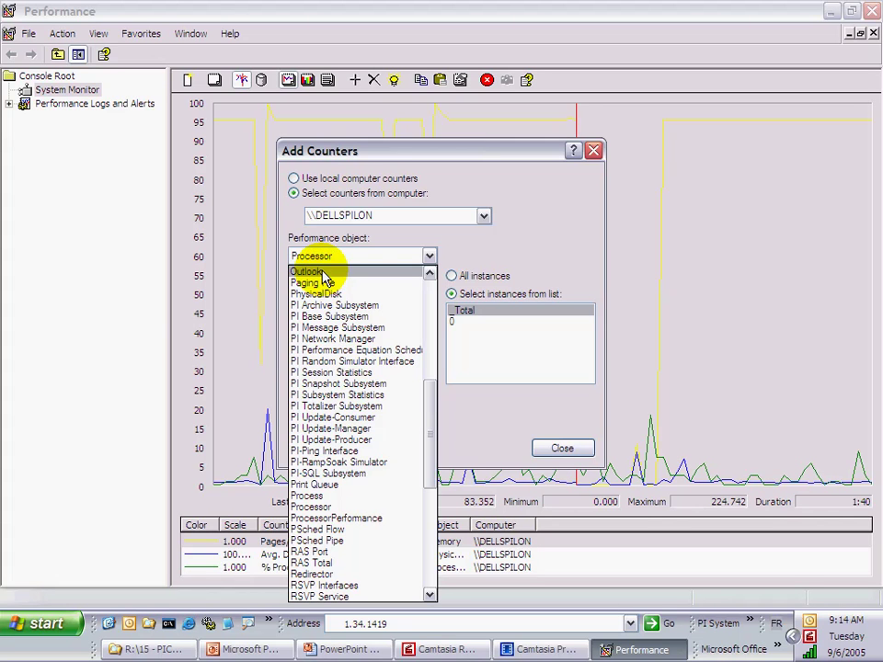
drag(430, 400, 426, 350)
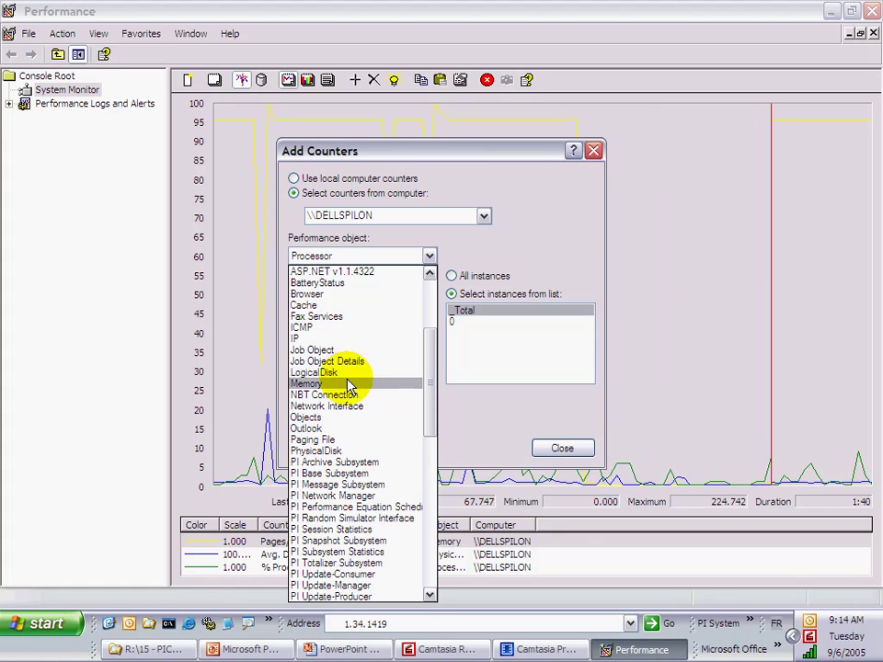
click(347, 407)
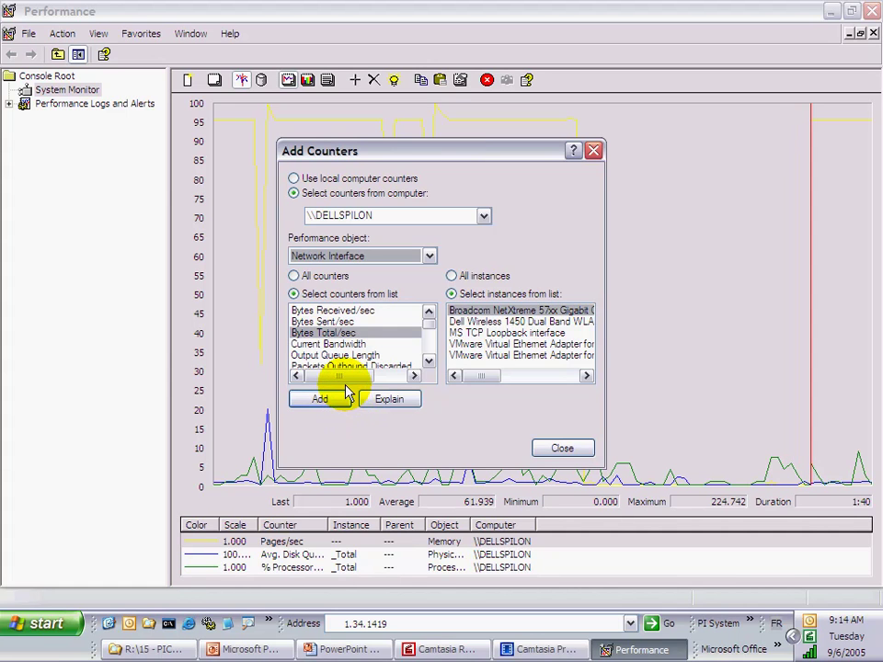
Choose the Bytes Total/sec counter and the Dell Wireless 1450 adapter instance.
click(343, 322)
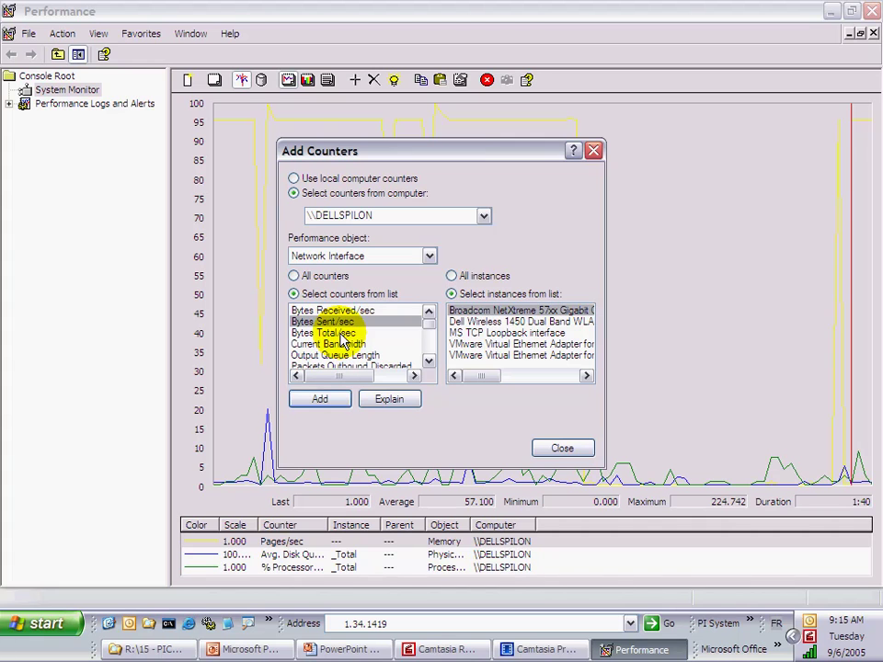
click(341, 334)
click(337, 344)
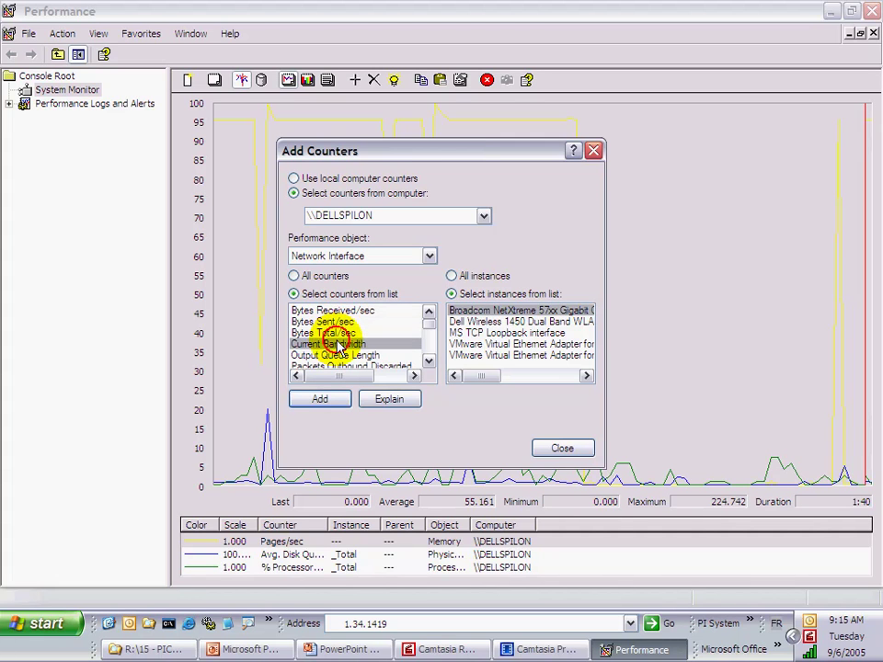
mouse_move(428, 323)
mouse_down()
mouse_move(429, 355)
mouse_move(429, 315)
mouse_up()
click(375, 332)
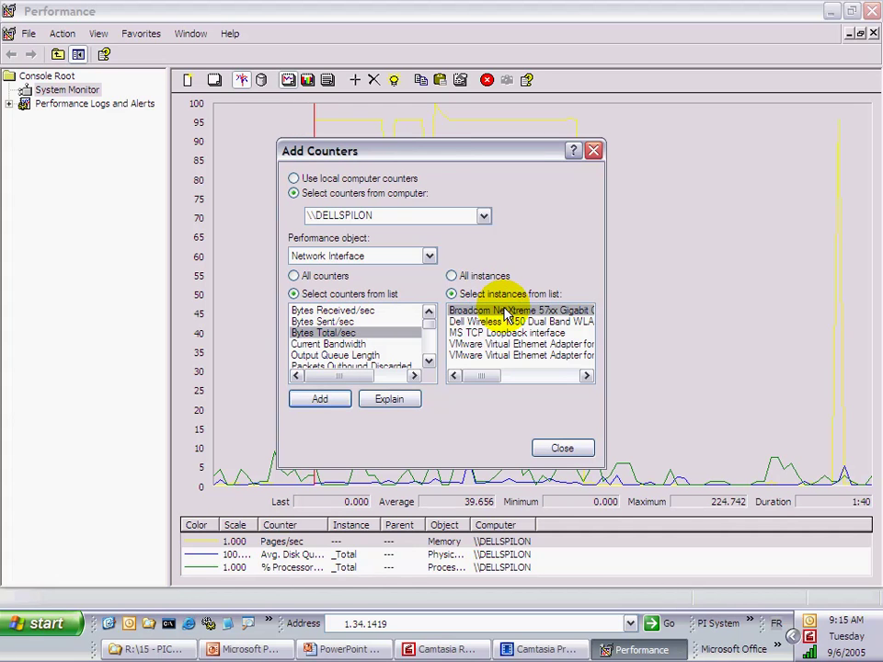
click(478, 322)
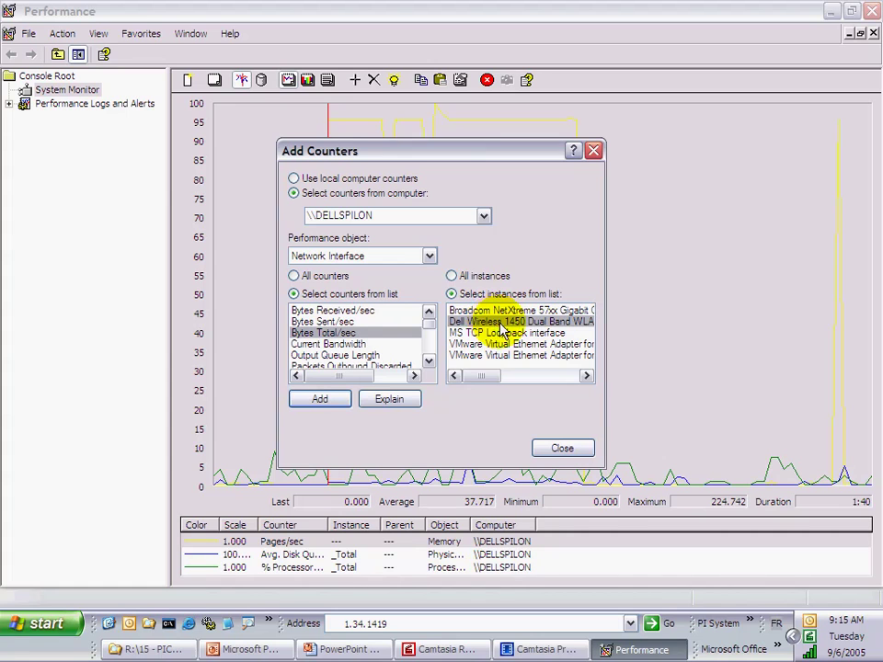